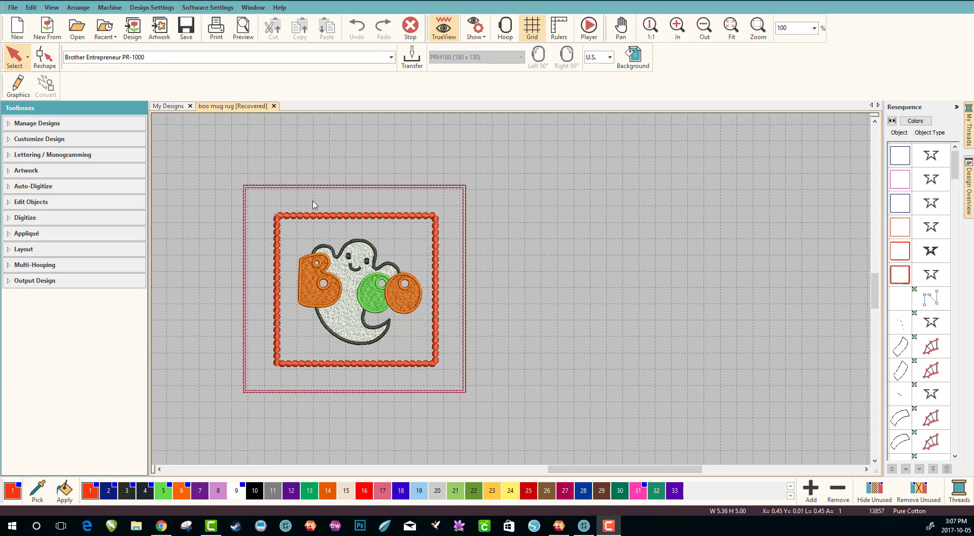
Draw a rectangle to the right of the Boo ghost design
click(351, 288)
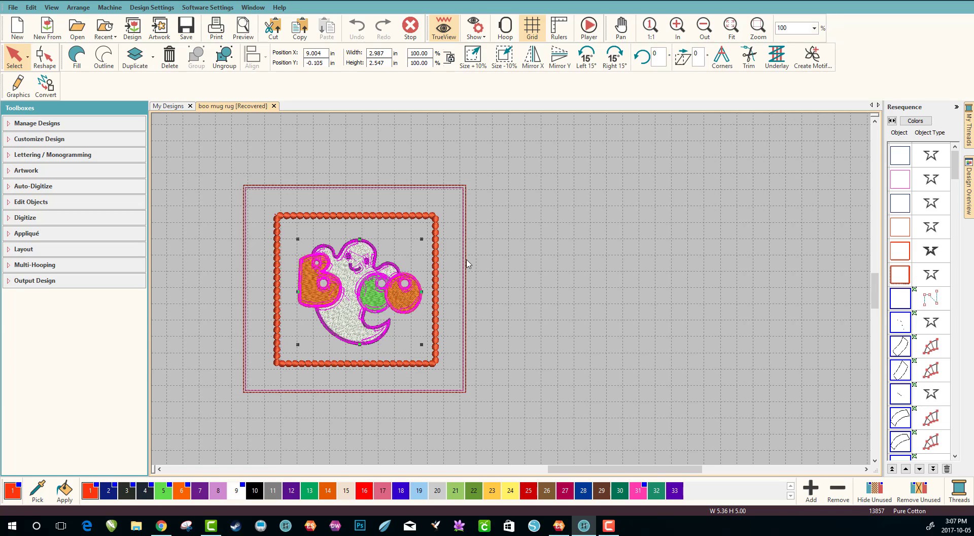
click(483, 257)
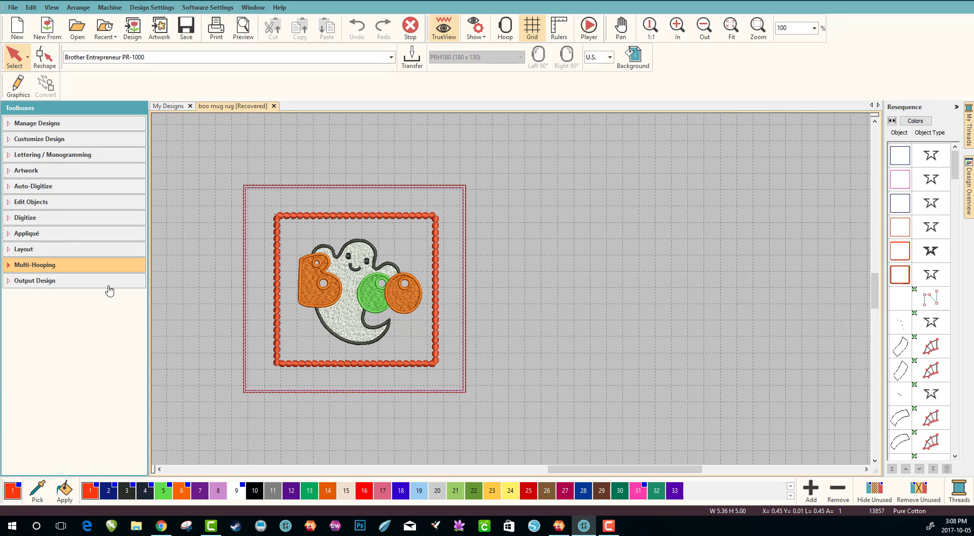
click(9, 219)
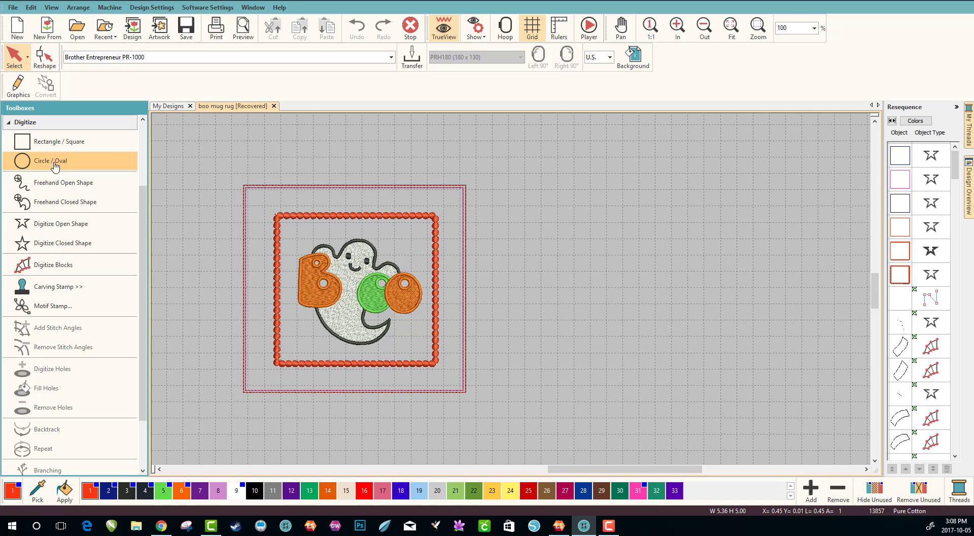
click(60, 142)
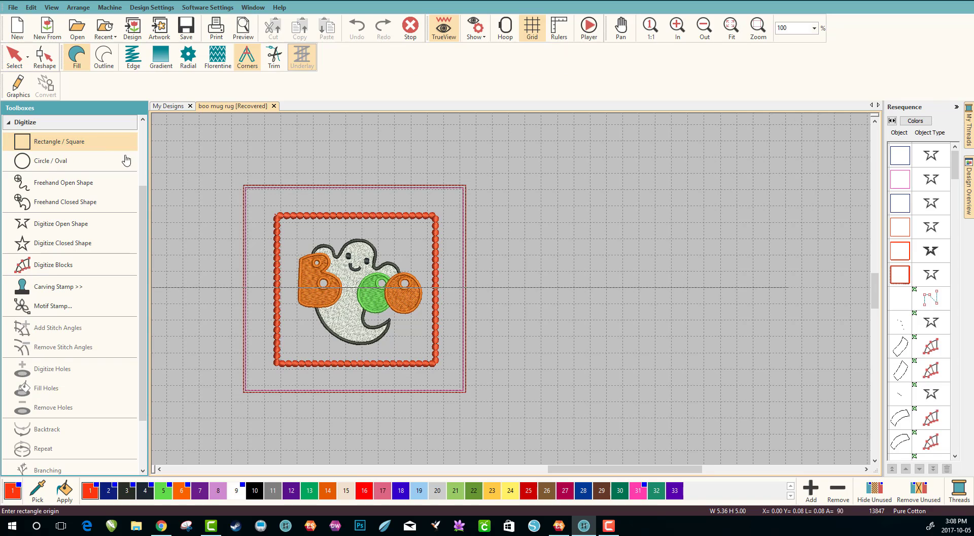
click(485, 185)
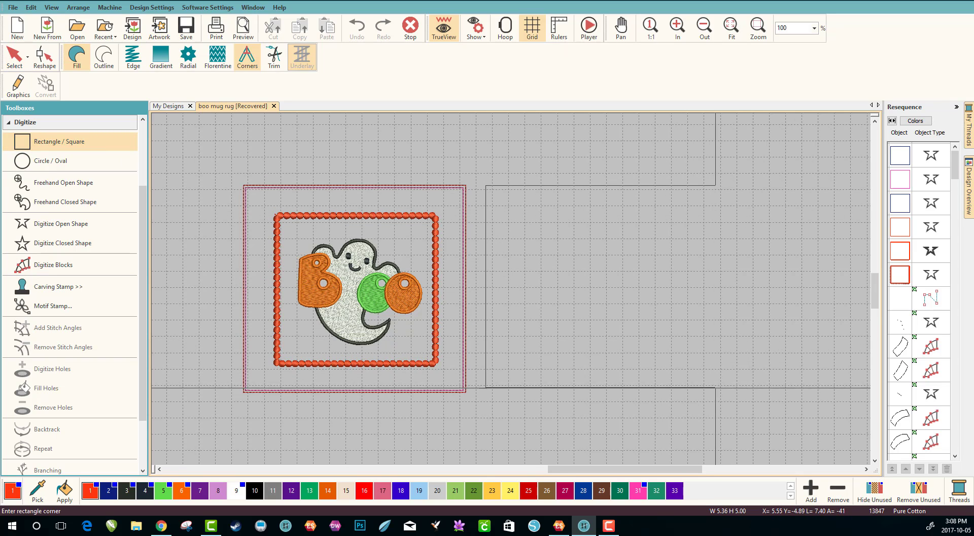
click(718, 392)
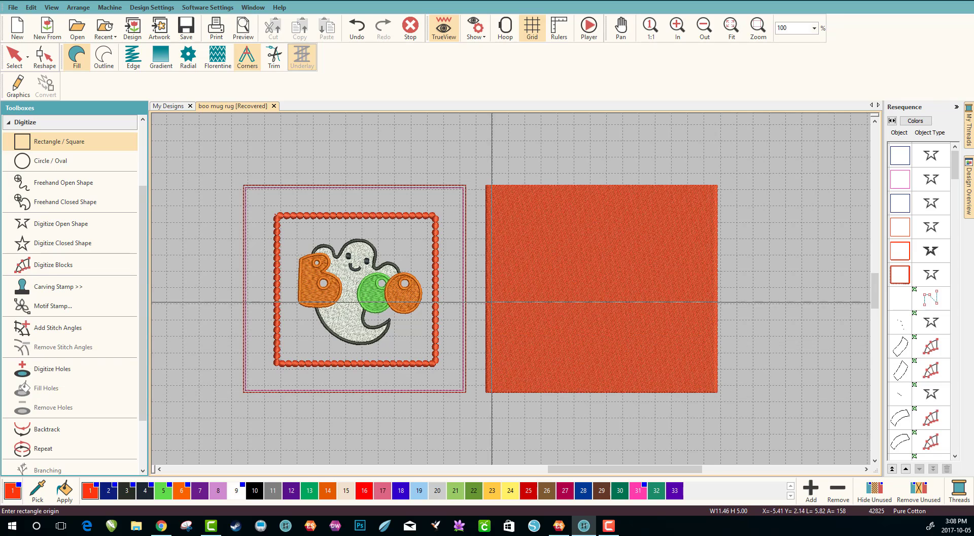
Convert the rectangle from a fill to a single-run outline
click(14, 56)
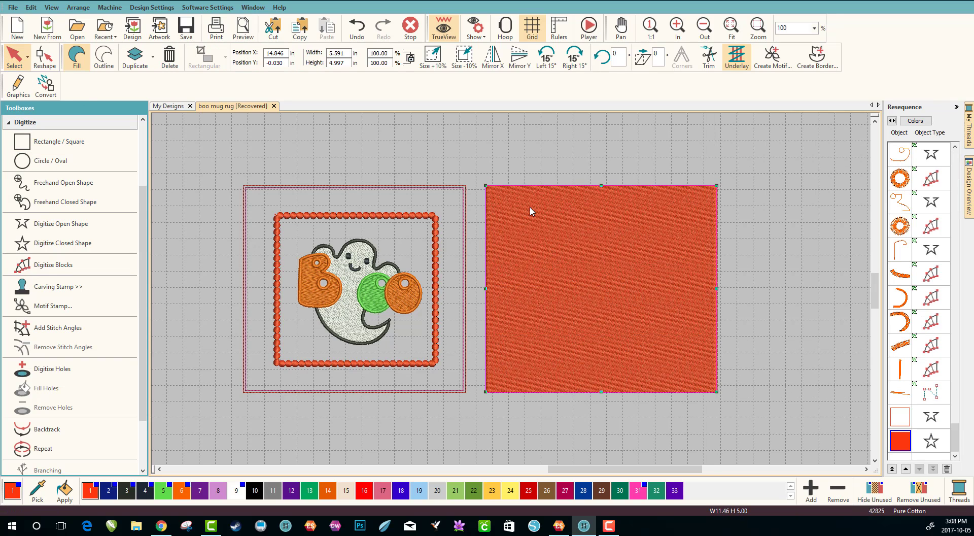
click(103, 57)
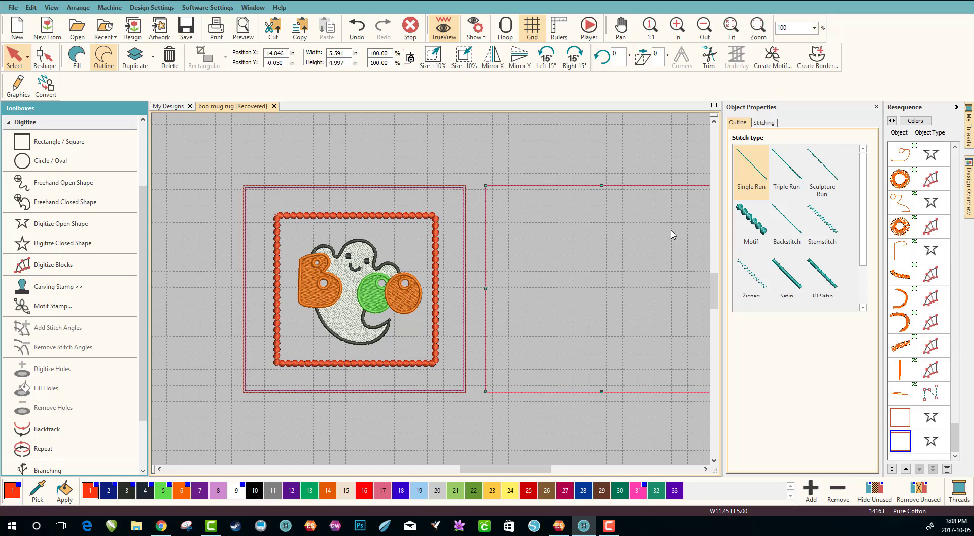
click(704, 470)
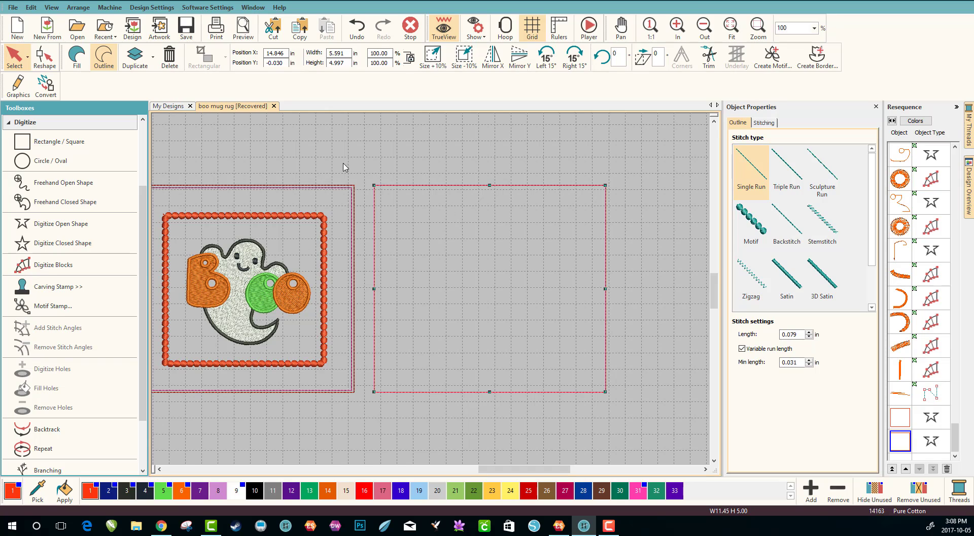
Set the outline rectangle's width and height to 5 in each
click(345, 55)
double_click(345, 55)
text(5)
key(Tab)
text(5)
double_click(339, 53)
text(5)
key(Return)
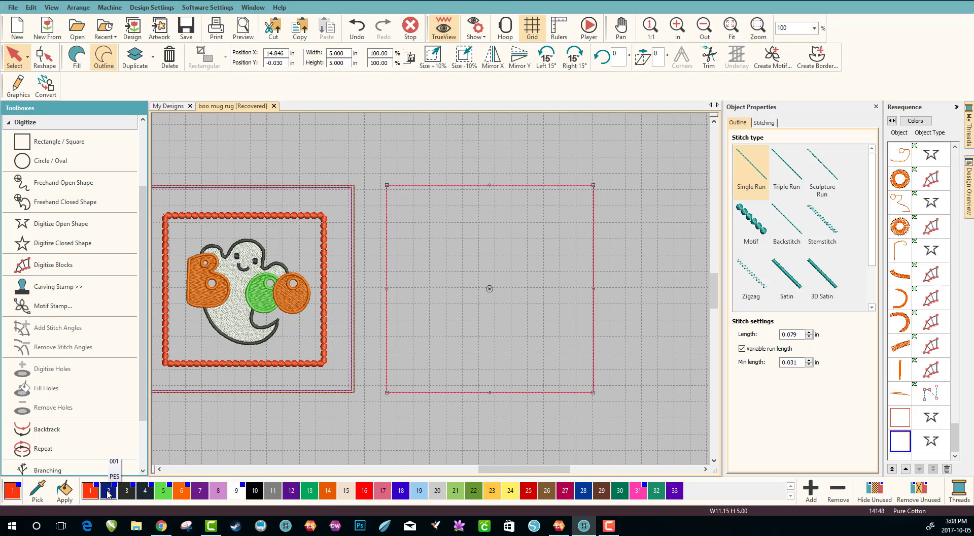
Colour the square dark blue, then paste a copy in place and colour it red
click(108, 491)
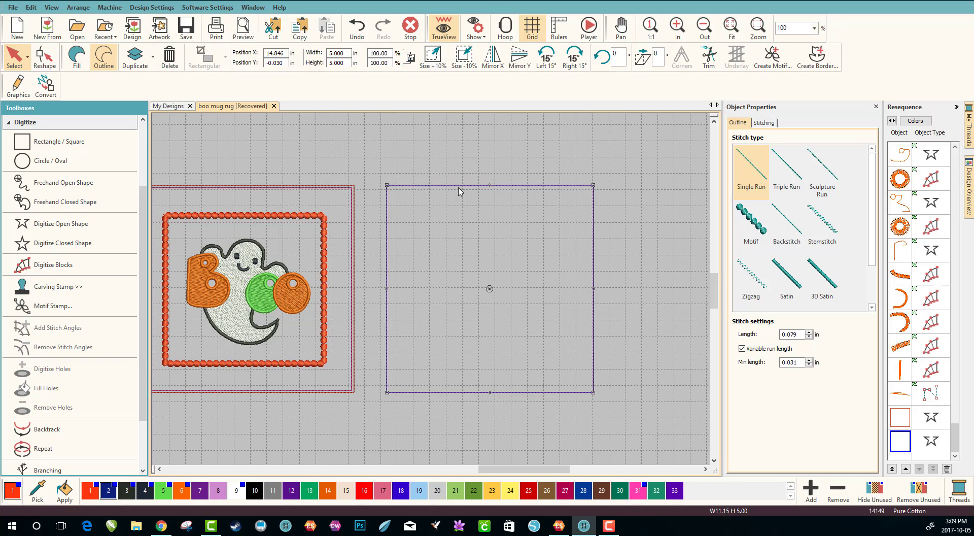
key(ctrl+c)
key(ctrl+v)
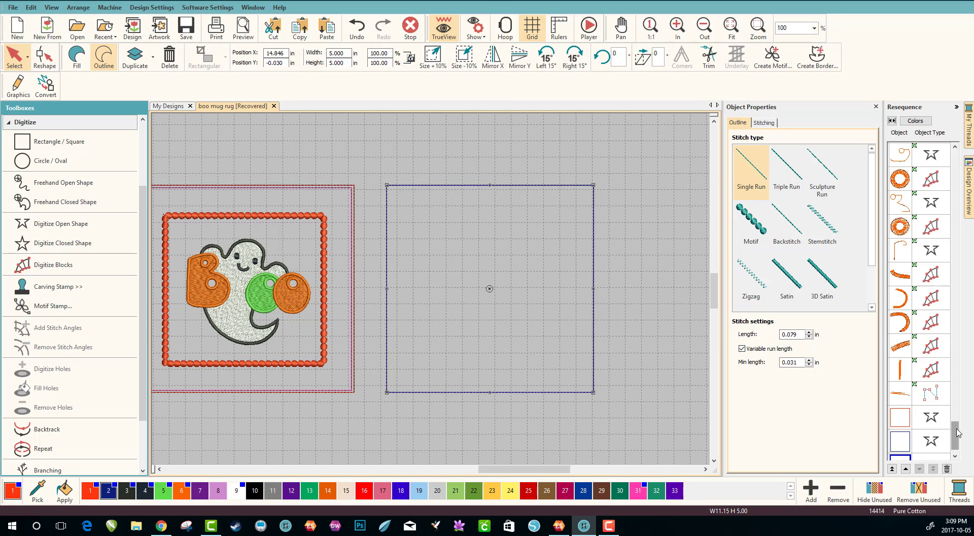
scroll(959, 431, down, 1)
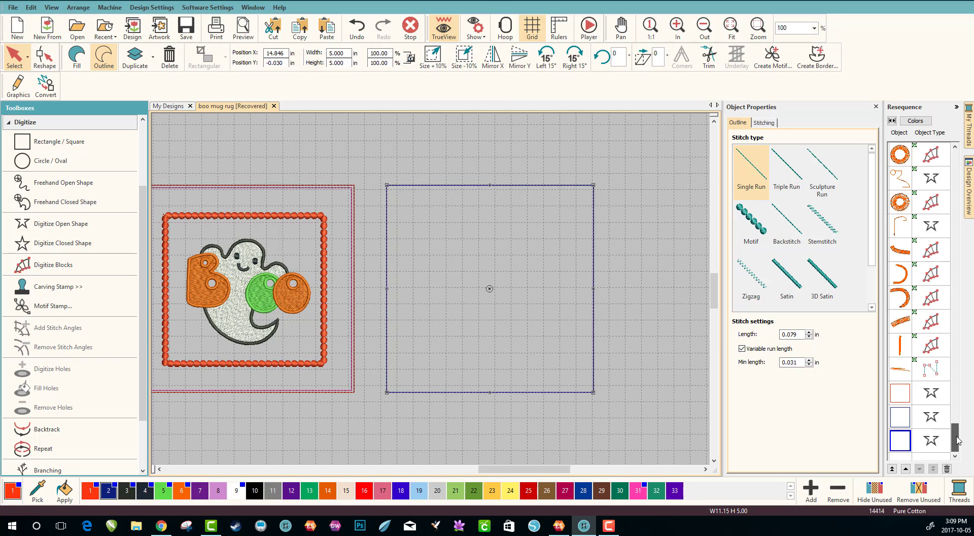
click(88, 489)
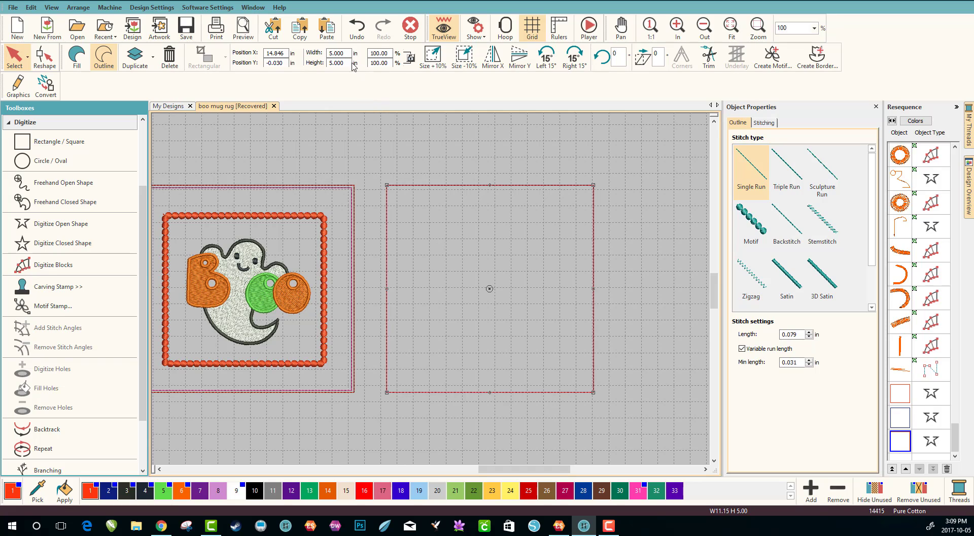
Resize the red copy to 4.900 × 4.900 in
double_click(335, 52)
text(4.8)
click(345, 63)
double_click(345, 63)
text(4.8)
key(Return)
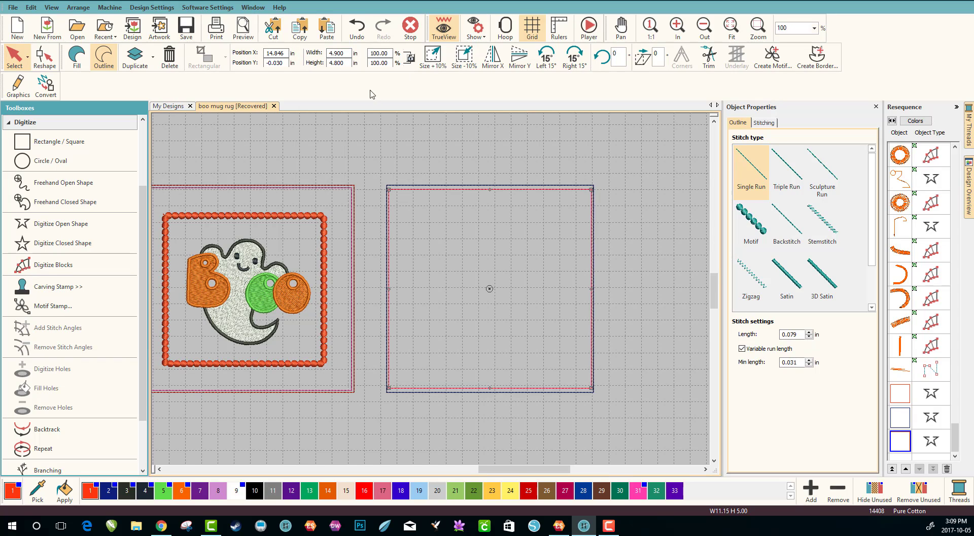
drag(346, 63, 334, 63)
text(900)
key(Return)
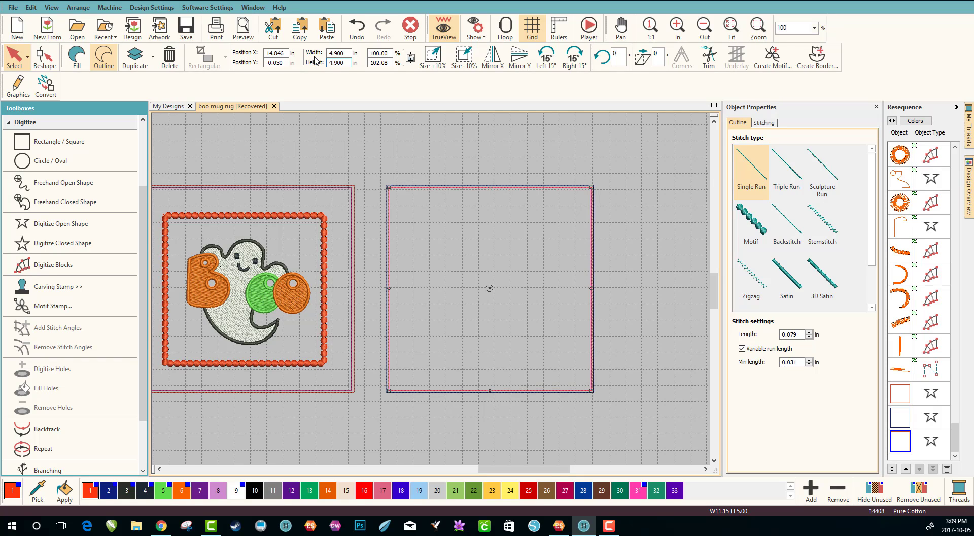
click(591, 183)
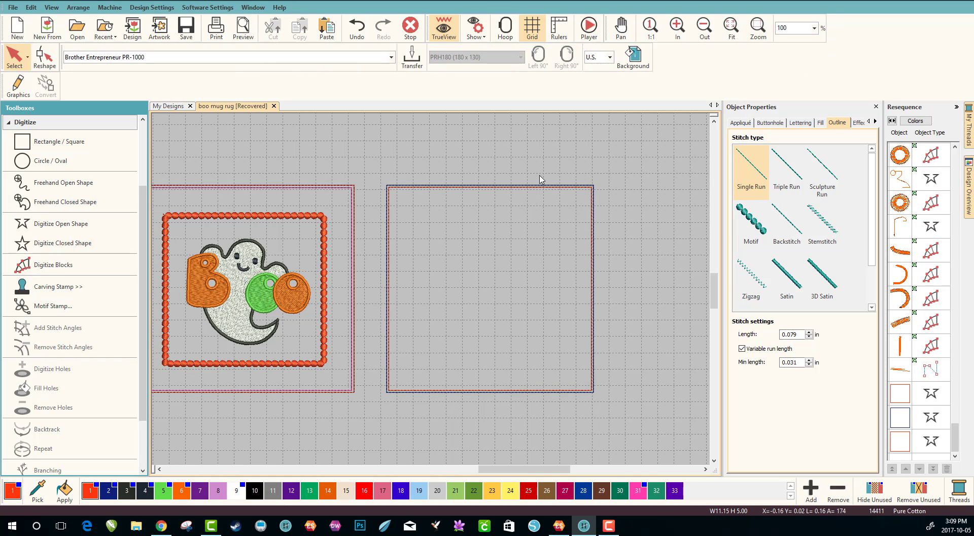
click(481, 187)
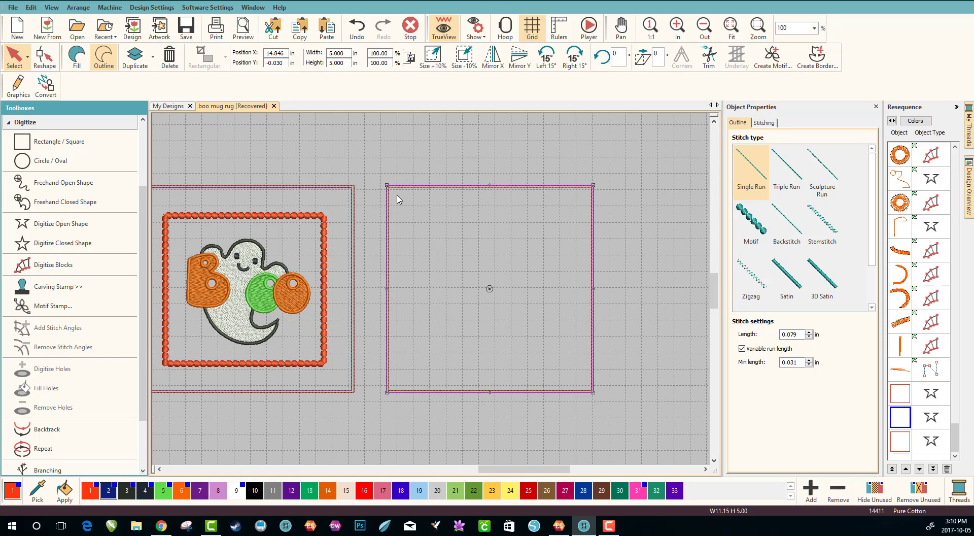
click(900, 417)
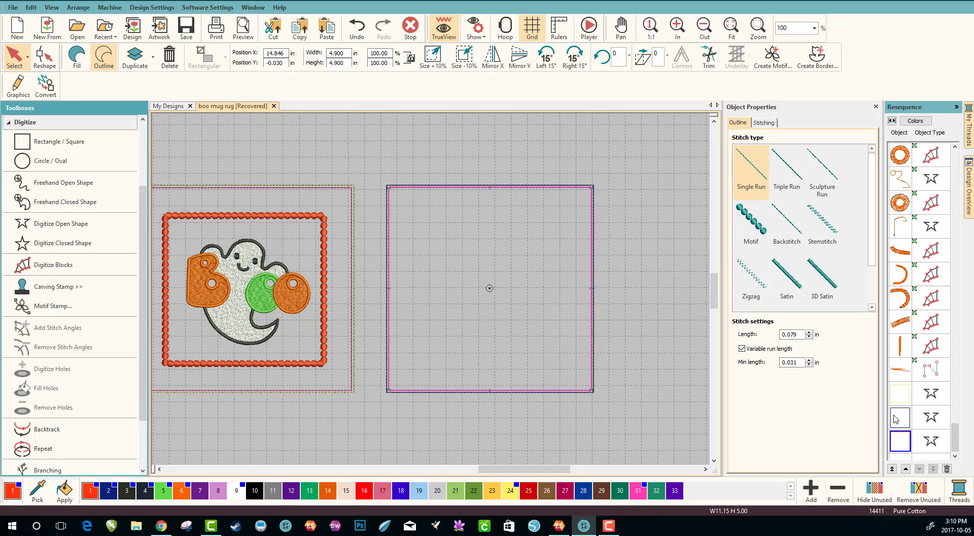
click(902, 446)
Paste another copy of the square and shrink it to about 3.8 in
click(521, 193)
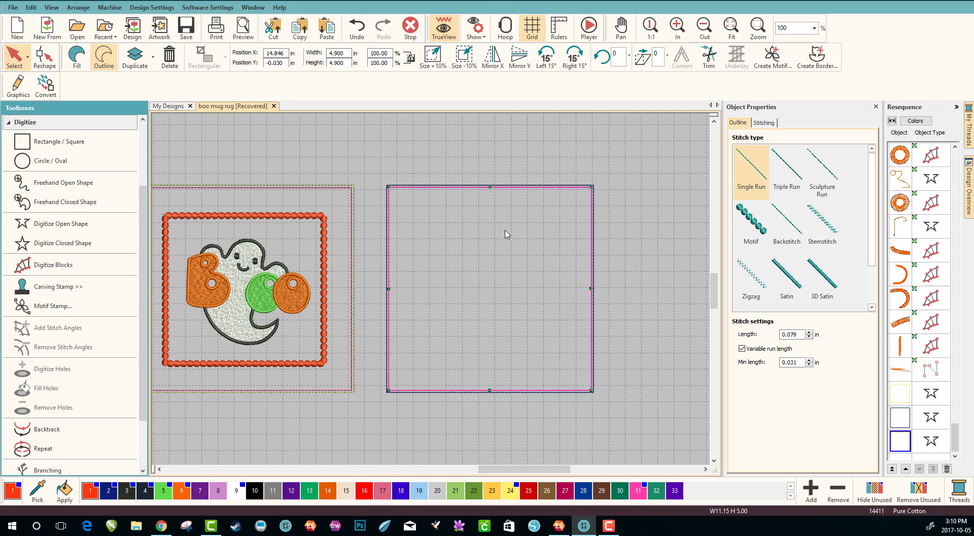
click(540, 242)
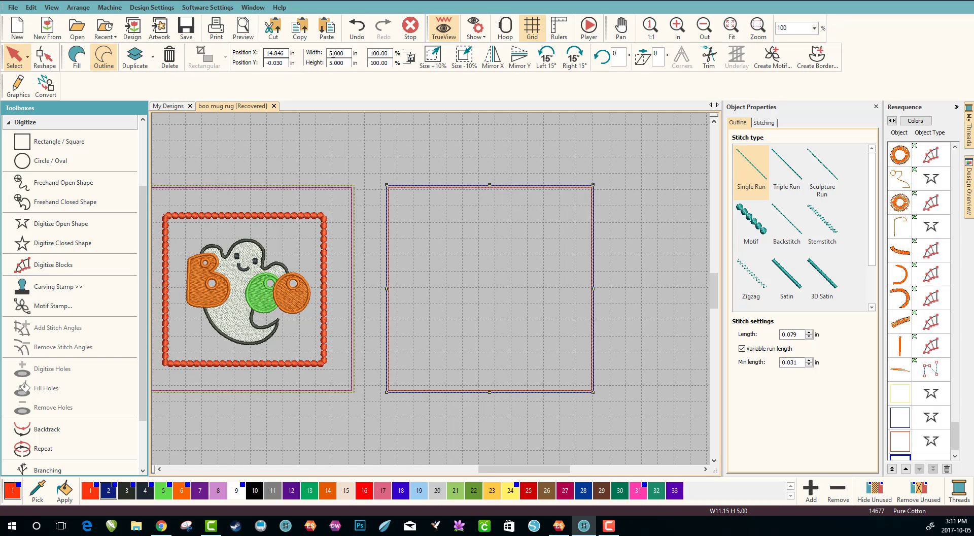
click(345, 55)
drag(345, 54, 312, 45)
text(3.8)
key(Return)
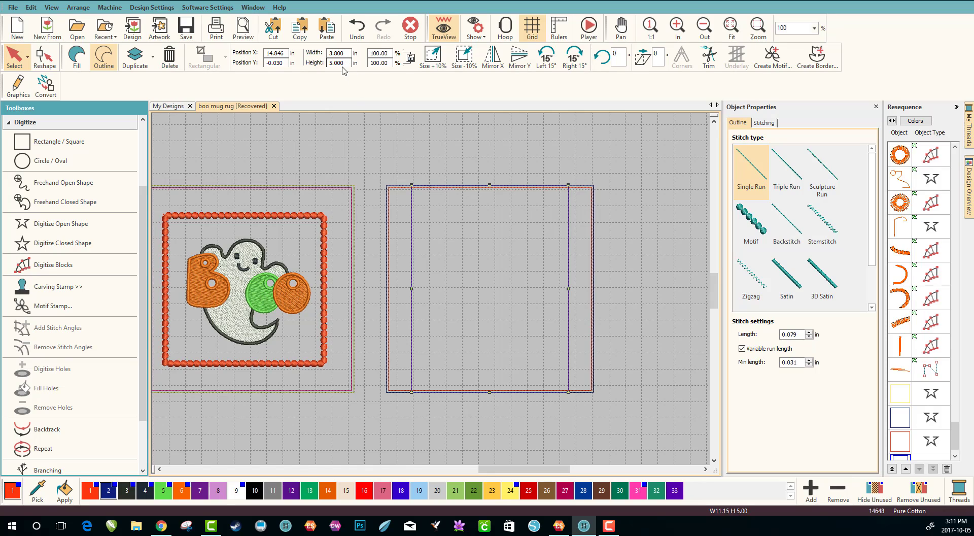
click(336, 63)
text(3.8)
key(Return)
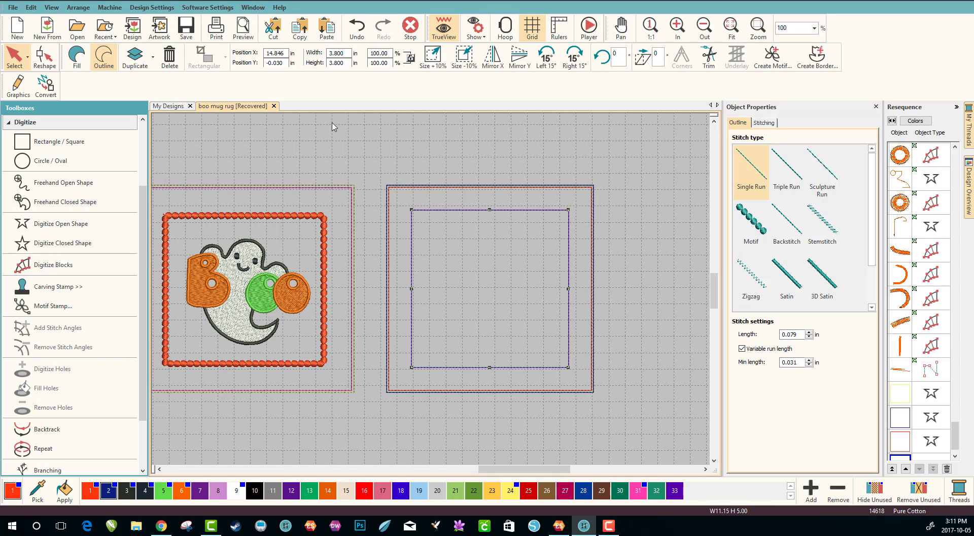
Correct the inner square to exactly 3.500 × 3.500 in
click(344, 53)
key(BackSpace)
key(BackSpace)
key(BackSpace)
text(5)
key(Tab)
text(3.5)
key(Return)
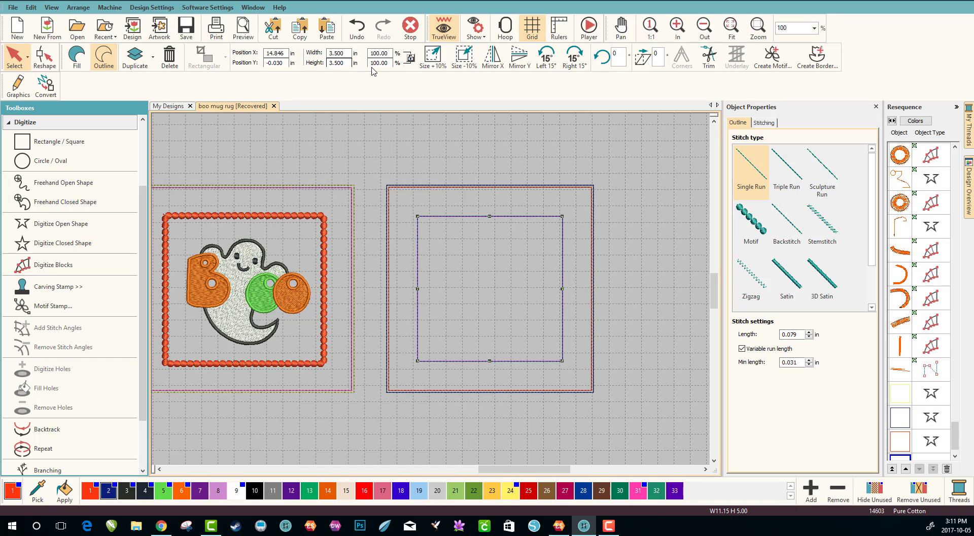
click(635, 288)
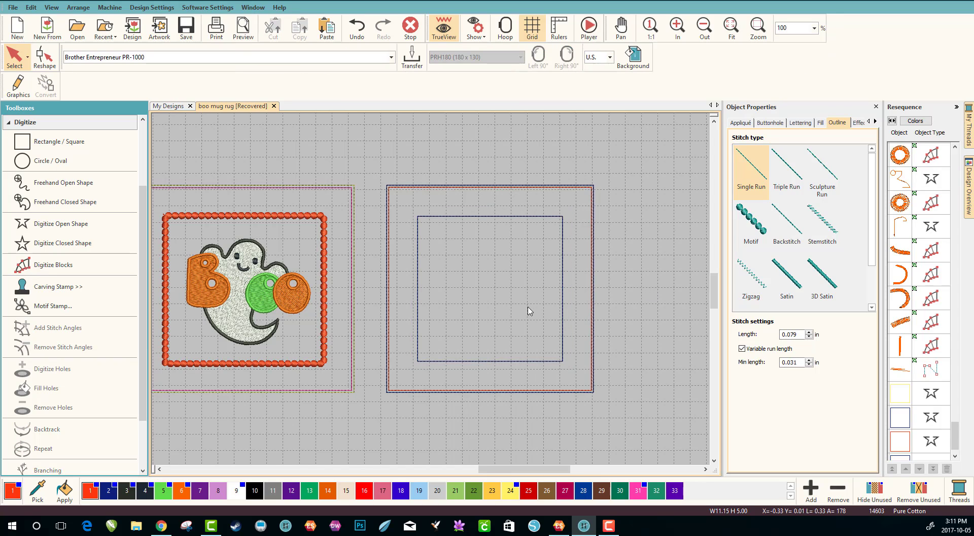
click(485, 217)
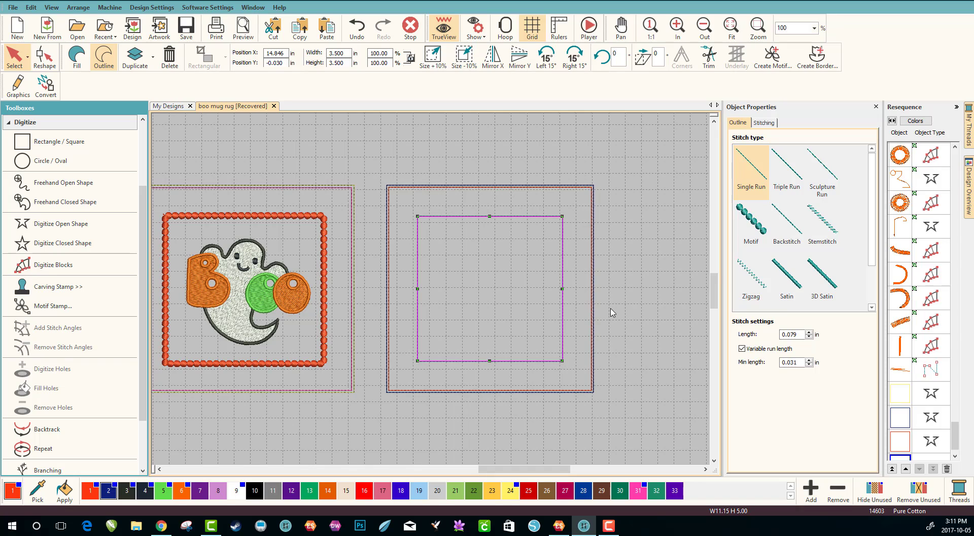
scroll(950, 403, down, 1)
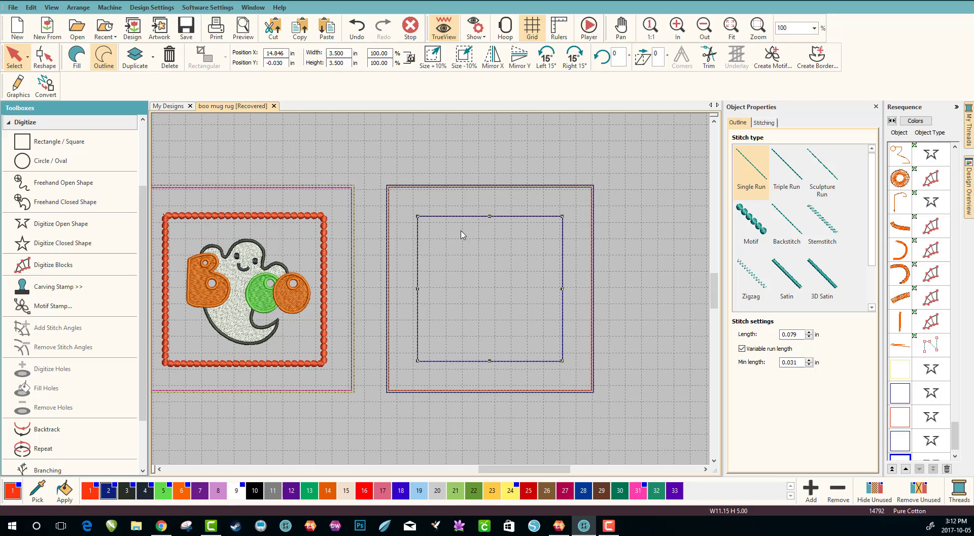
Change the inner square's stitch type to Zigzag and colour it with red thread 1
click(764, 278)
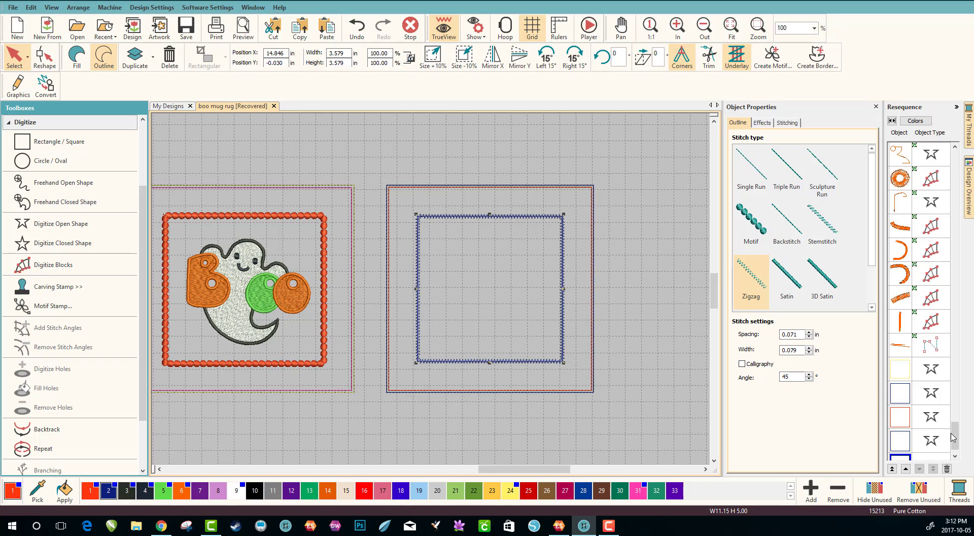
click(89, 490)
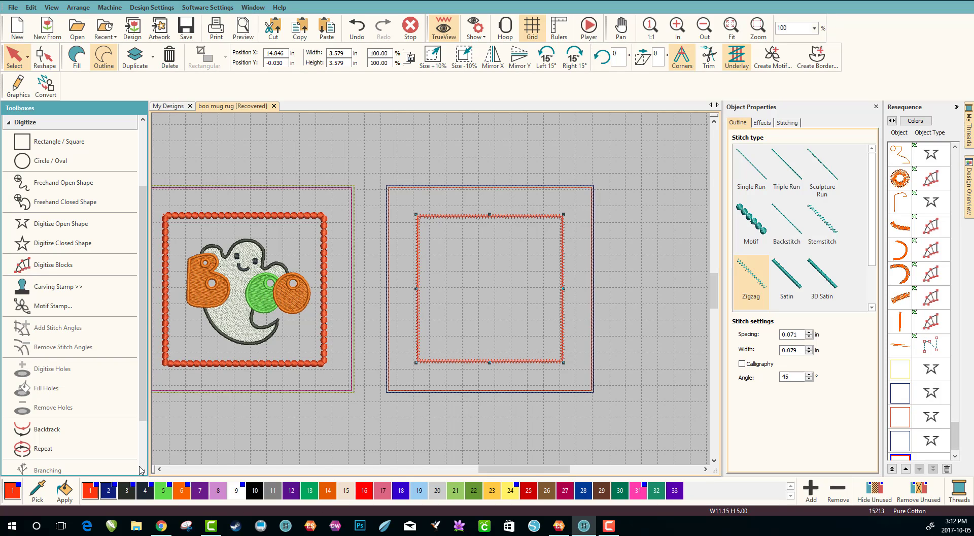
click(655, 350)
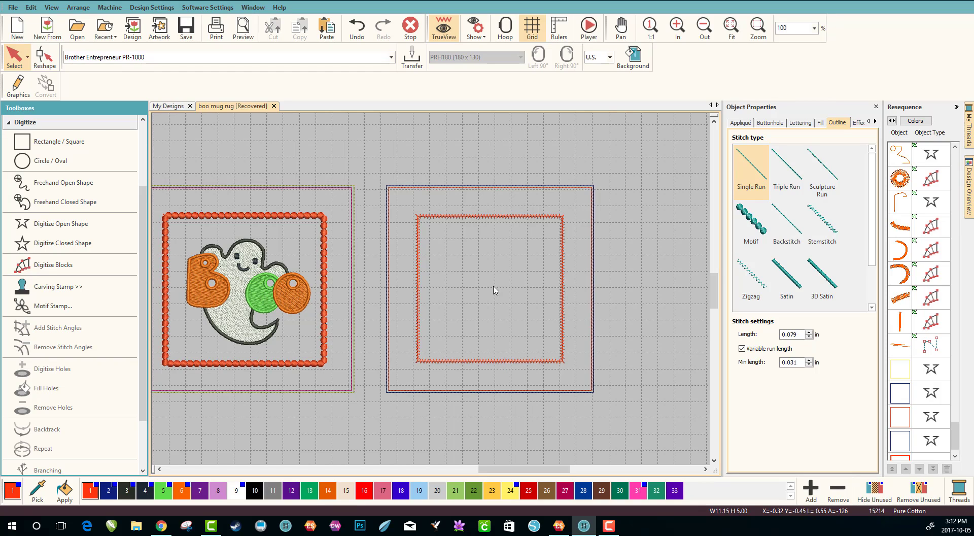
Make the inner square an orange outline with a Circle01 bead motif
click(475, 219)
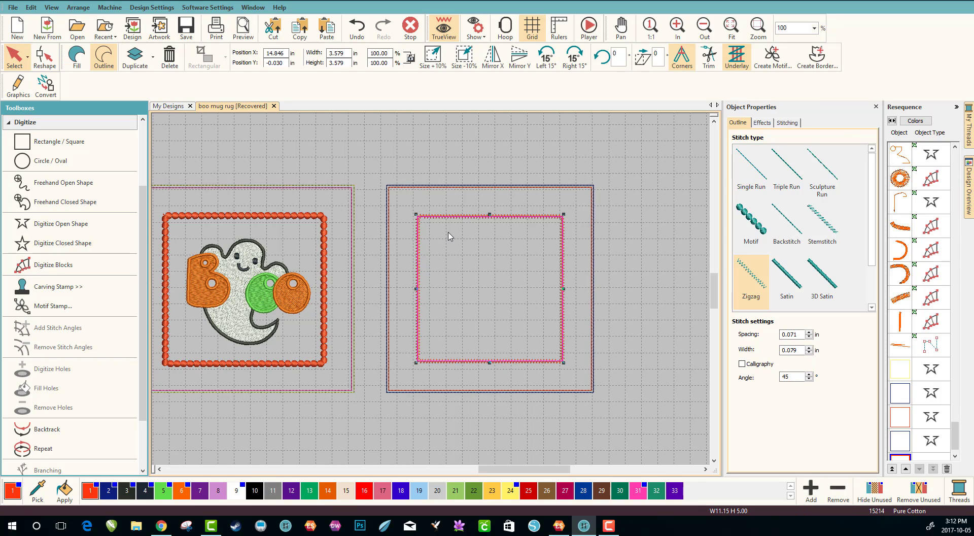
click(751, 170)
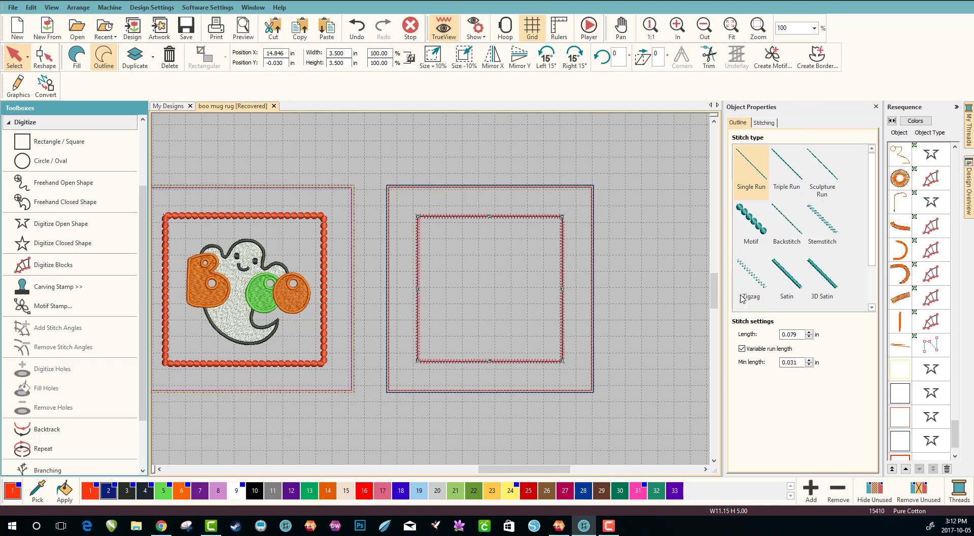
scroll(954, 434, down, 2)
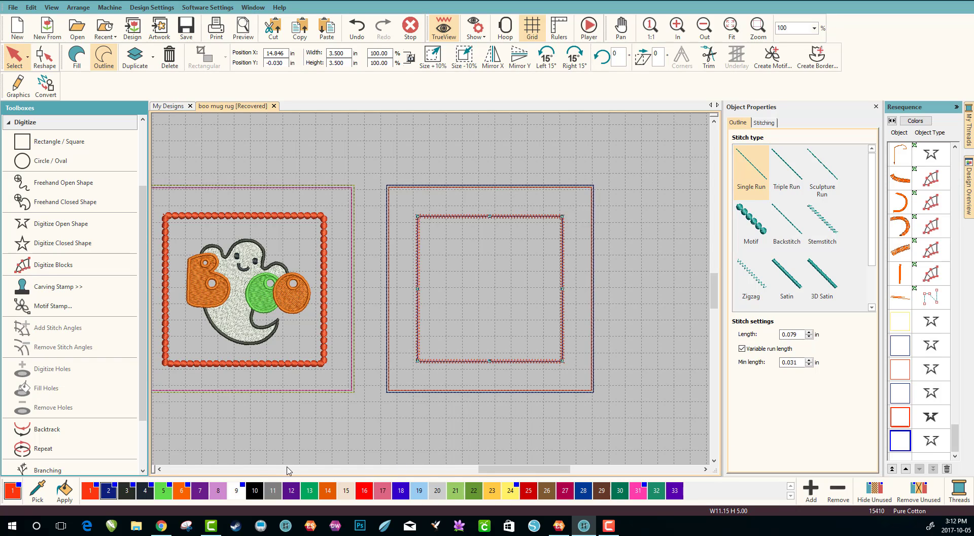
click(182, 489)
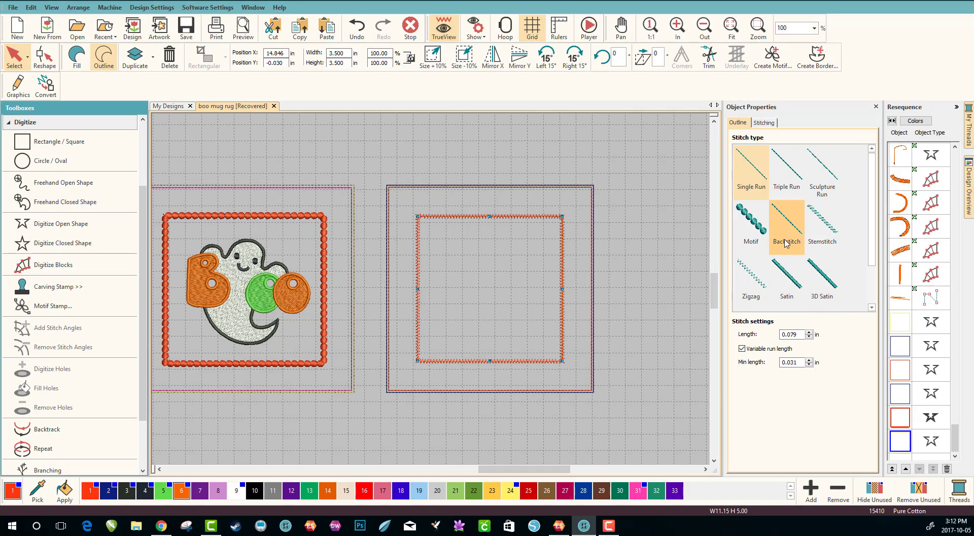
click(792, 284)
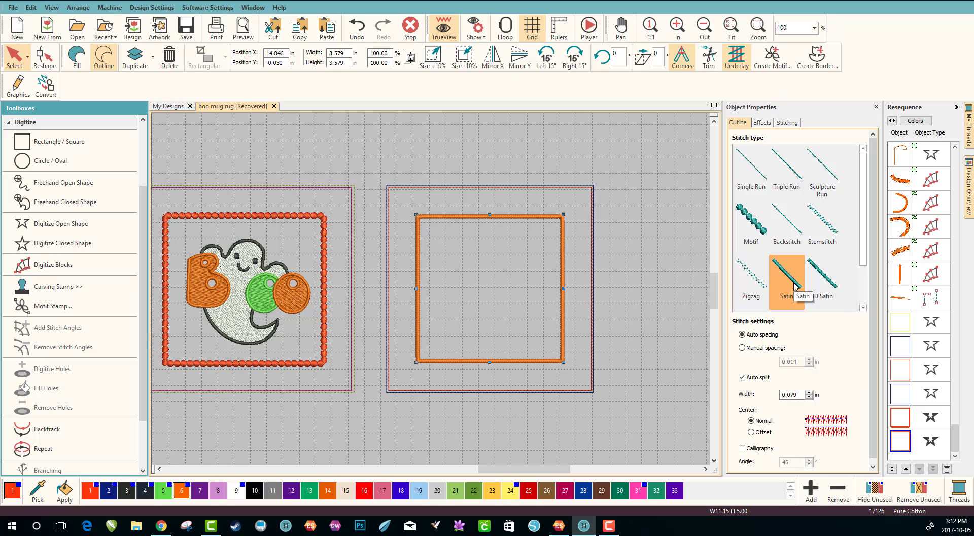
click(756, 229)
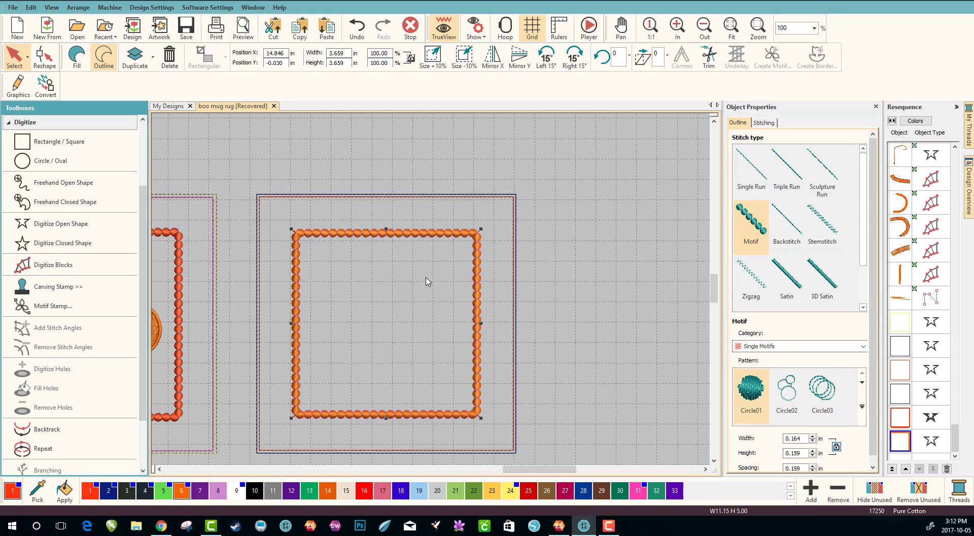
scroll(426, 279, up, 4)
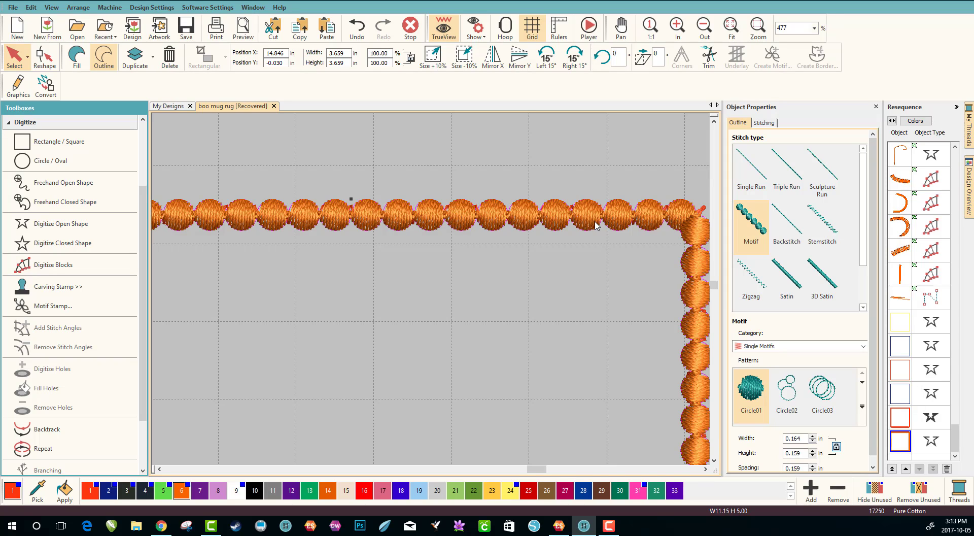
scroll(431, 290, down, 3)
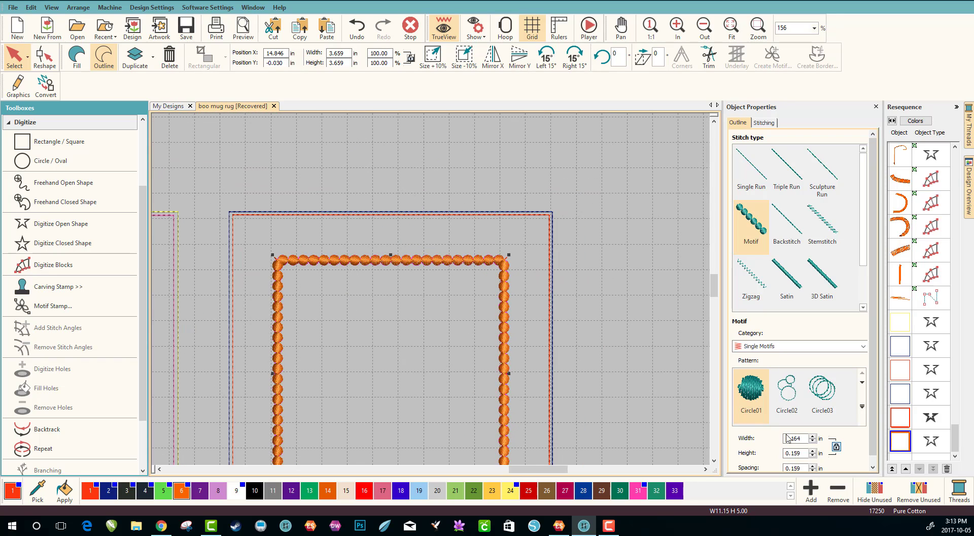
key(shift+Tab)
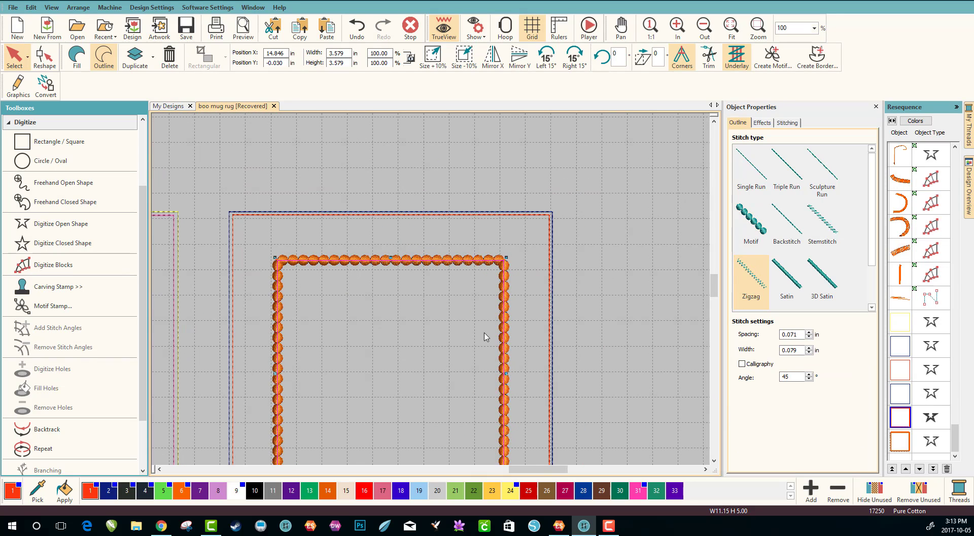
click(714, 461)
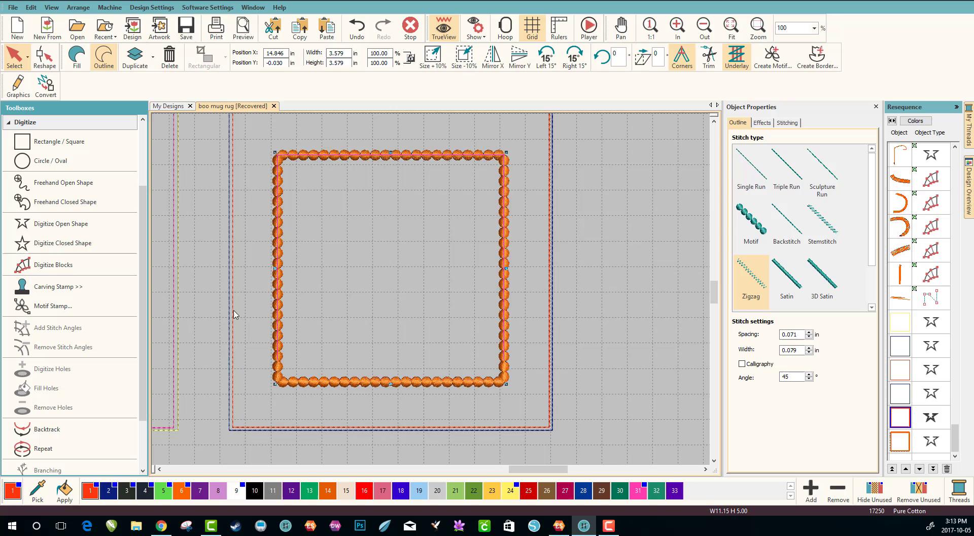
scroll(431, 293, down, 1)
scroll(431, 293, down, 1)
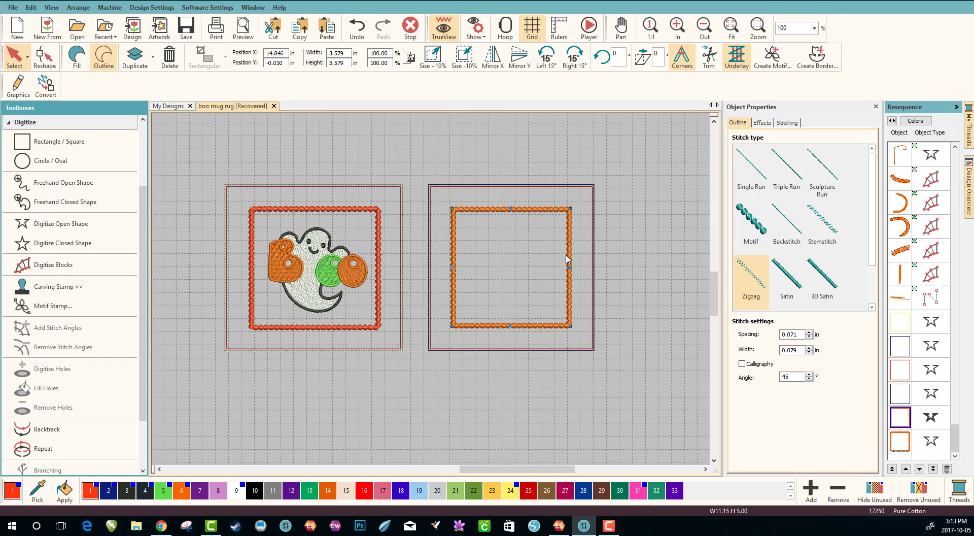
click(305, 249)
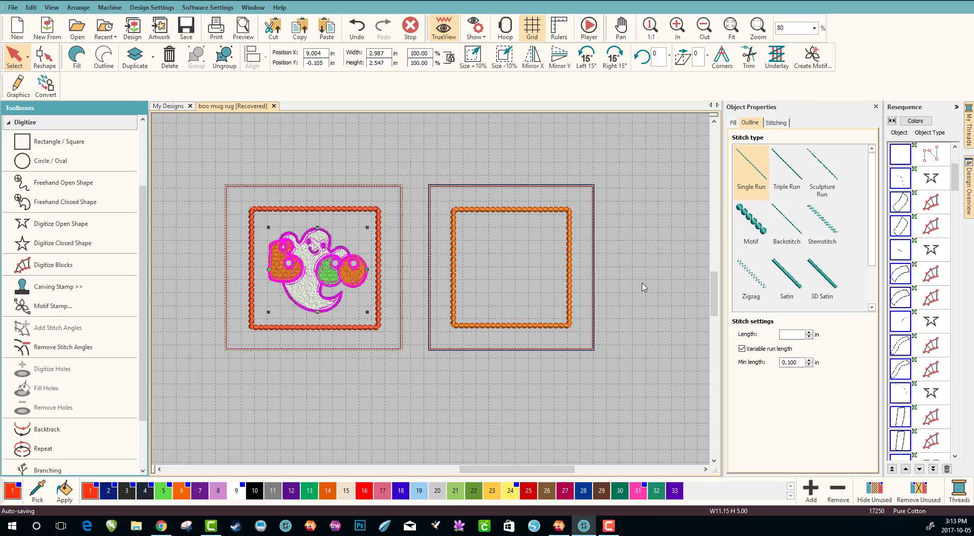
click(627, 320)
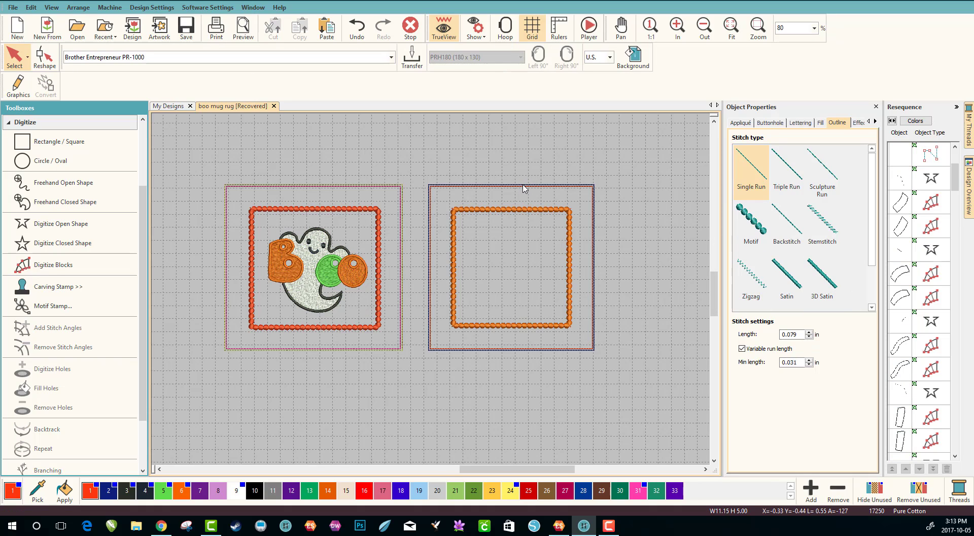
Select the outer square outline and apply purple thread swatch 7
click(524, 189)
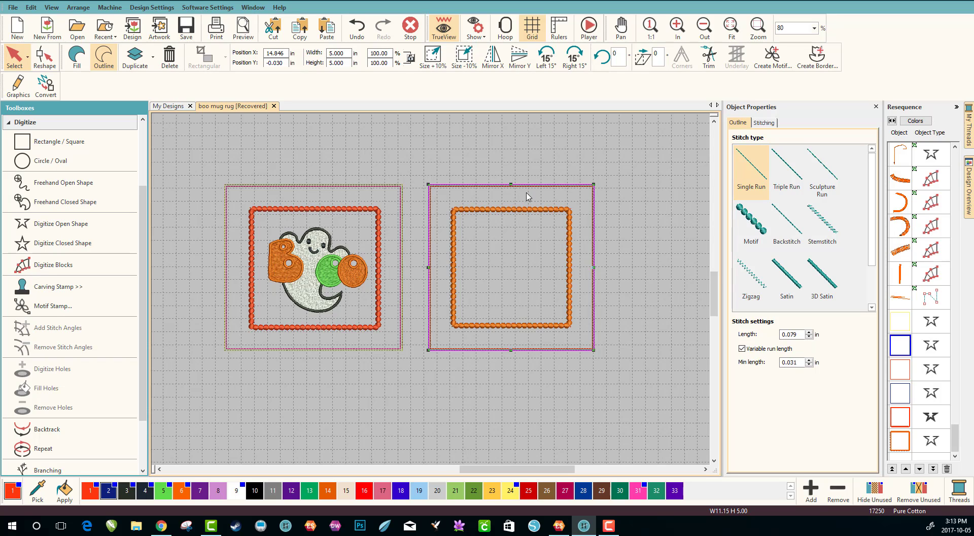
click(527, 198)
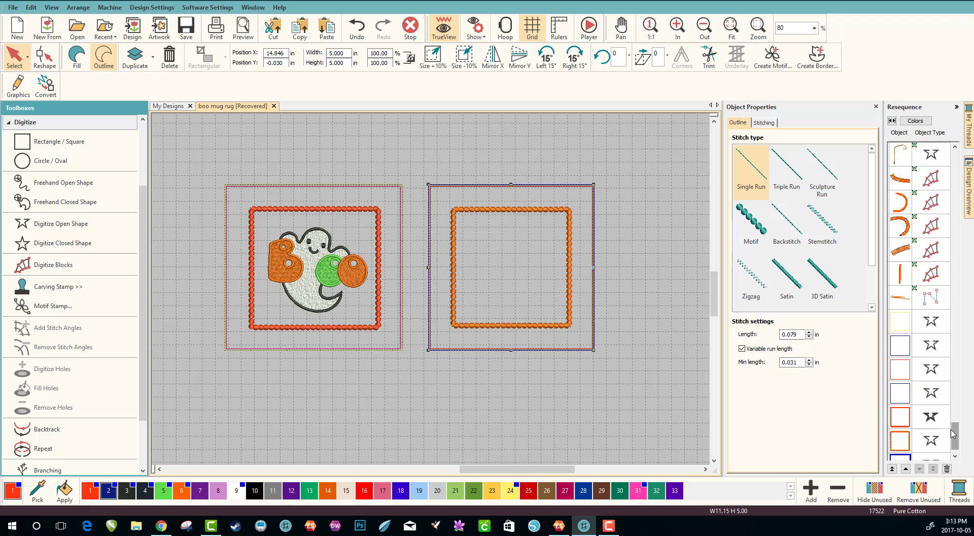
scroll(956, 445, down, 1)
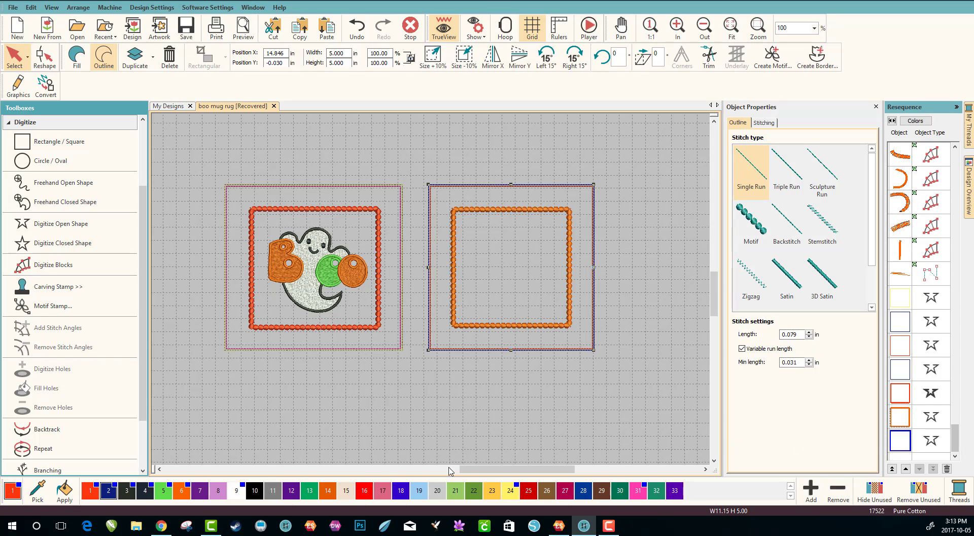
click(205, 495)
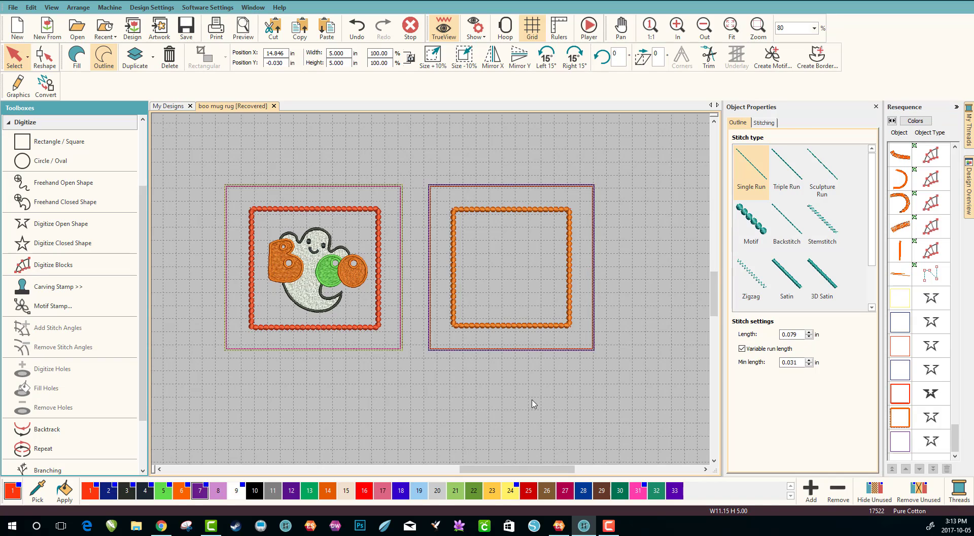
click(625, 387)
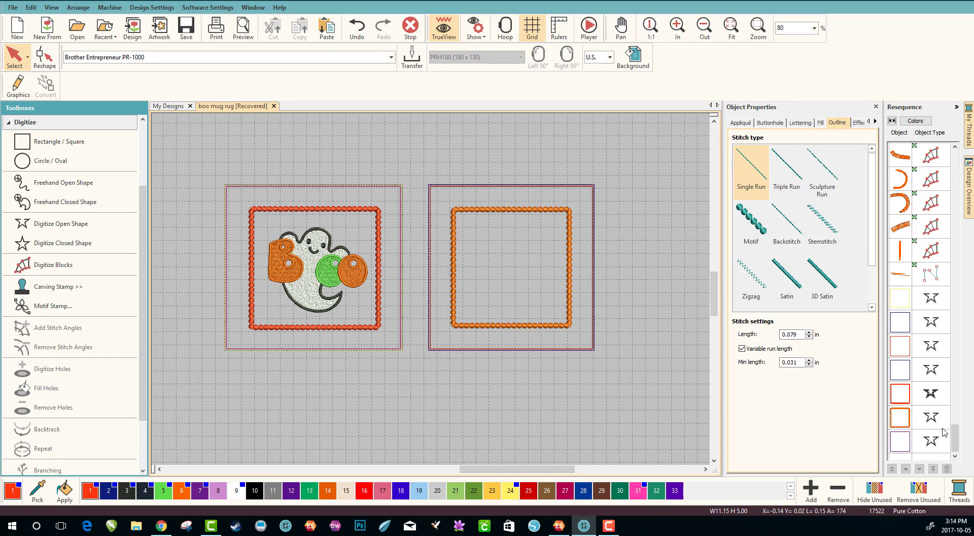
Set the outer square's stitch type to Backstitch, then deselect to review the design
click(917, 442)
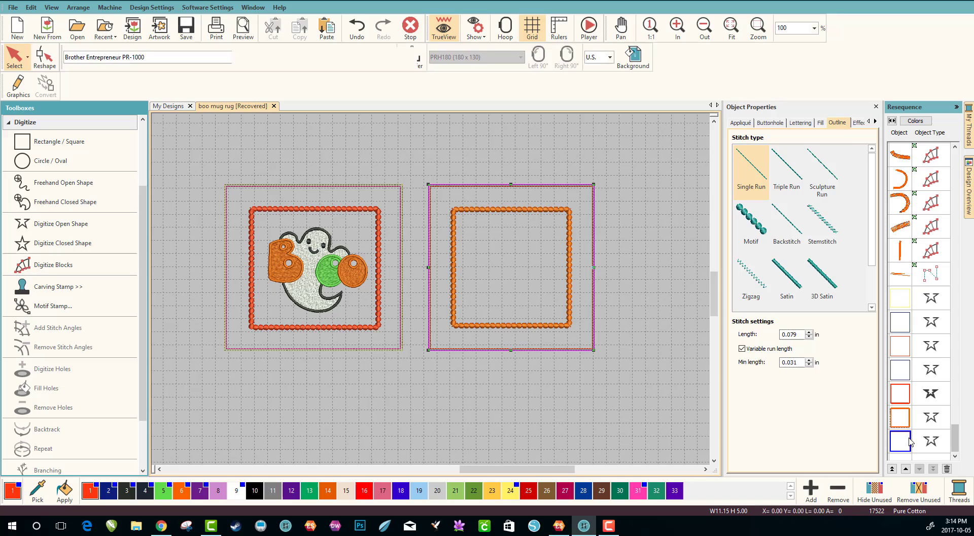
click(910, 441)
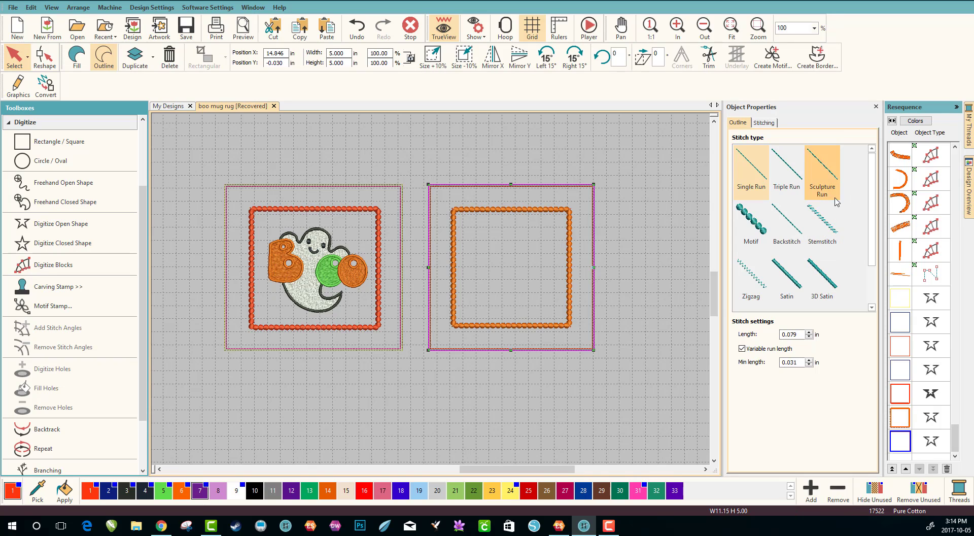
click(794, 229)
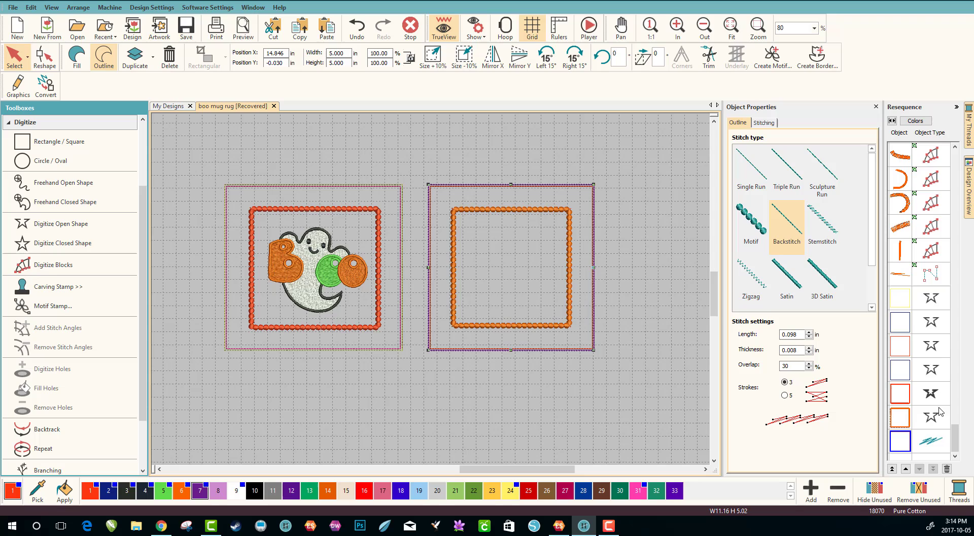
click(621, 395)
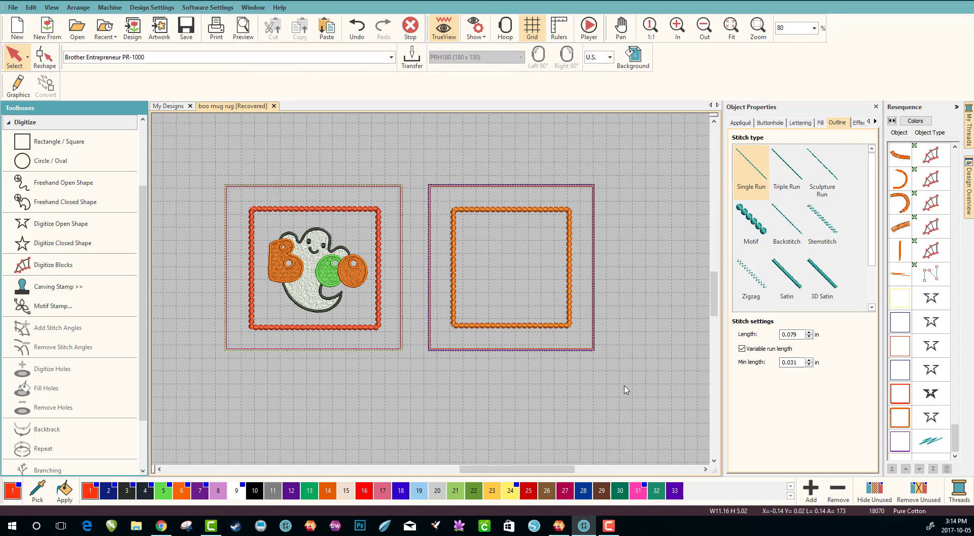